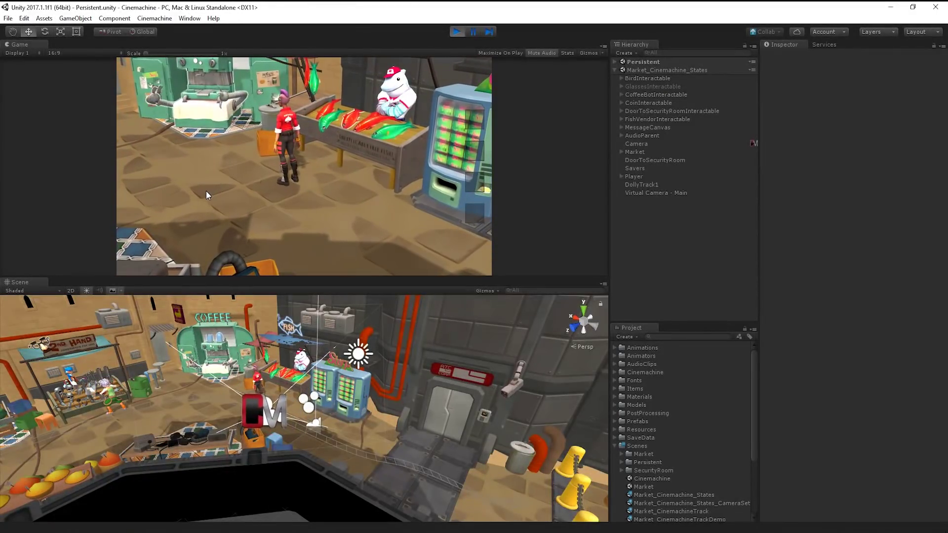
Walk the character between the coffee machine, vending machines and fish stall, ending at the fish stall
{"action": "left_click", "coordinate": [206, 191]}
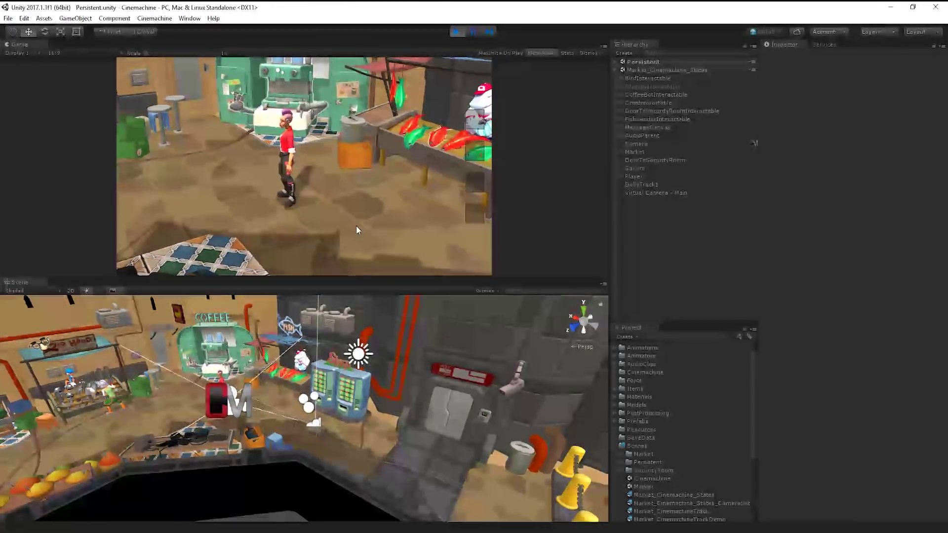
{"action": "left_click", "coordinate": [386, 208]}
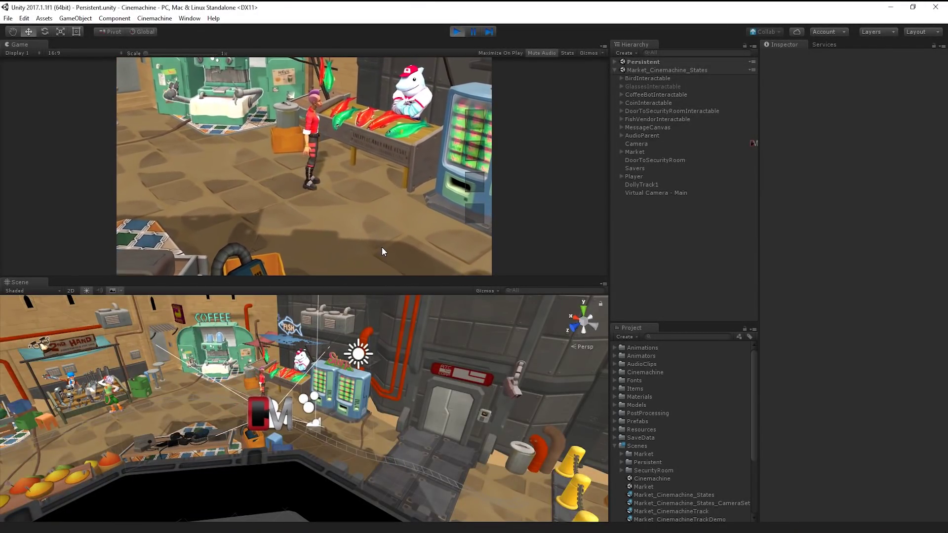
{"action": "left_click", "coordinate": [382, 252]}
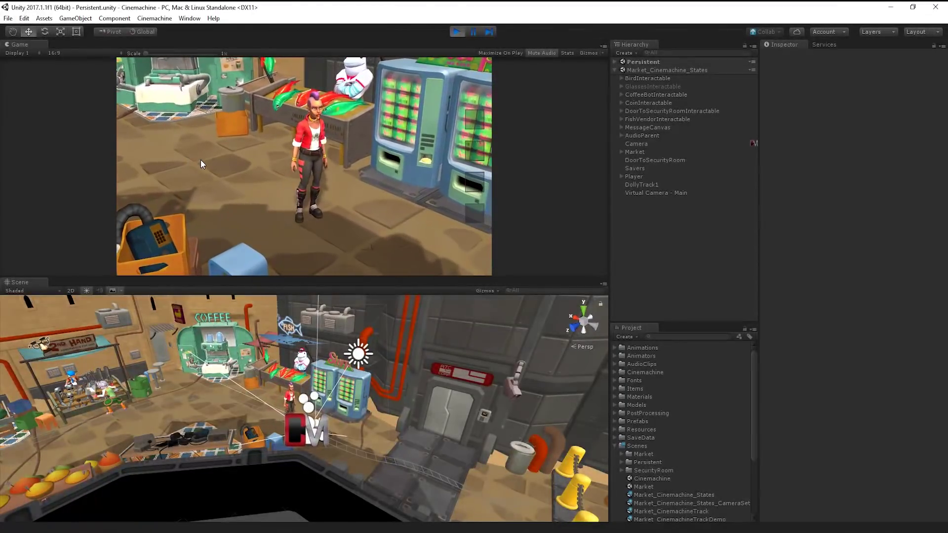
{"action": "left_click", "coordinate": [204, 158]}
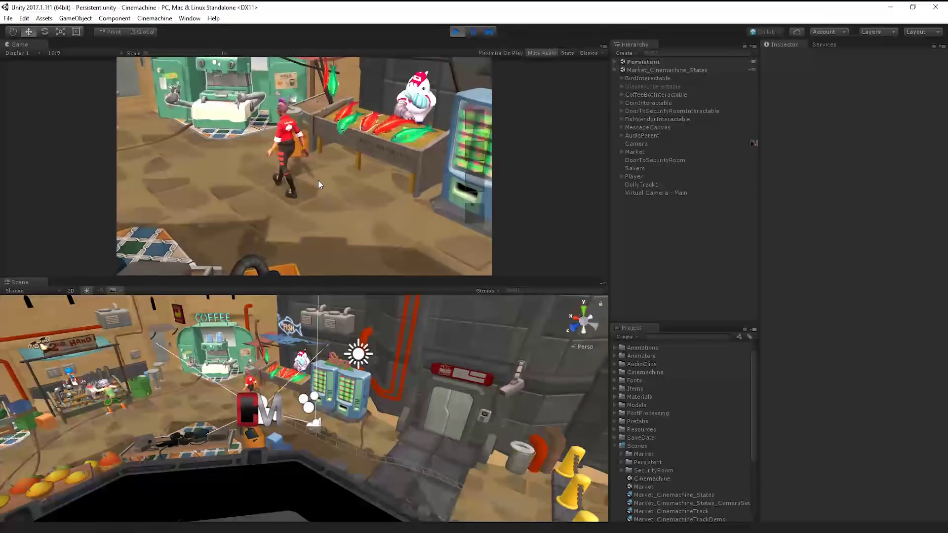
{"action": "left_click", "coordinate": [303, 199]}
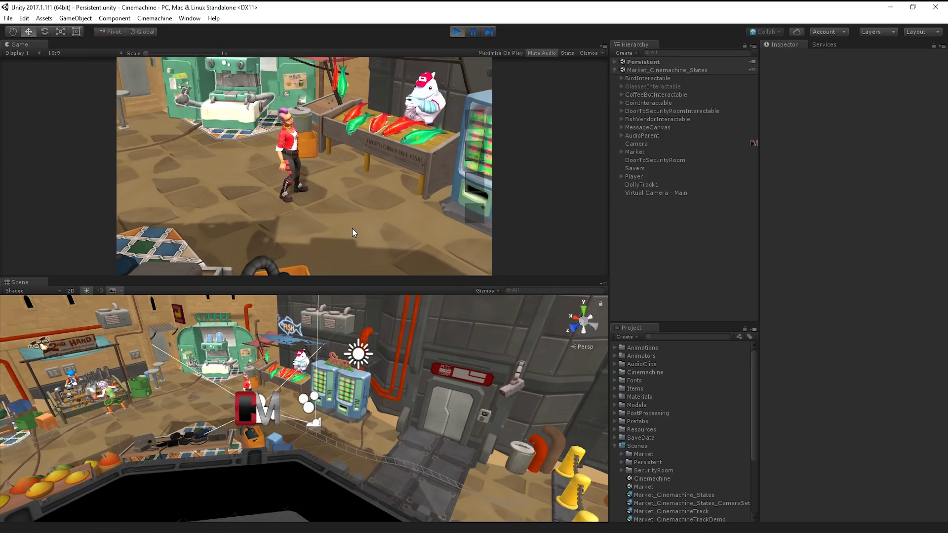
{"action": "left_click", "coordinate": [377, 132]}
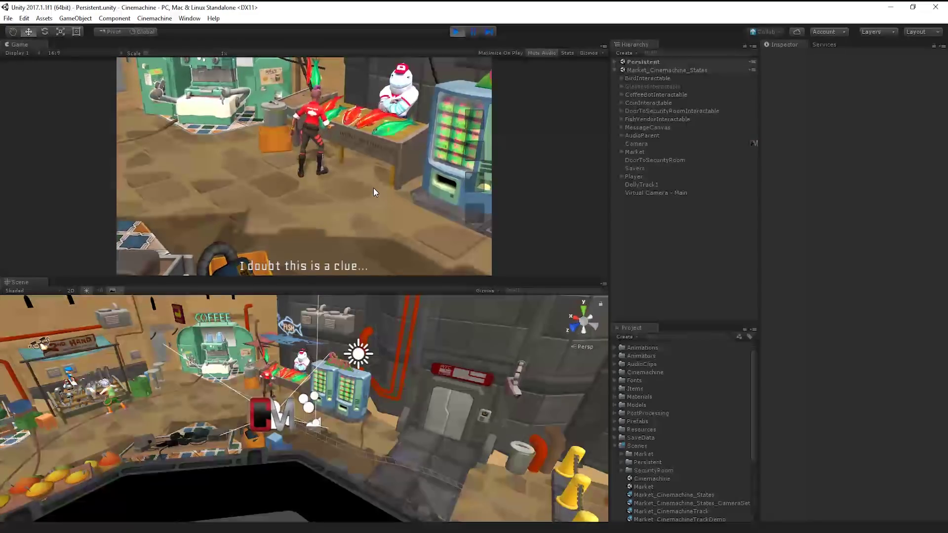
{"action": "left_click", "coordinate": [288, 204]}
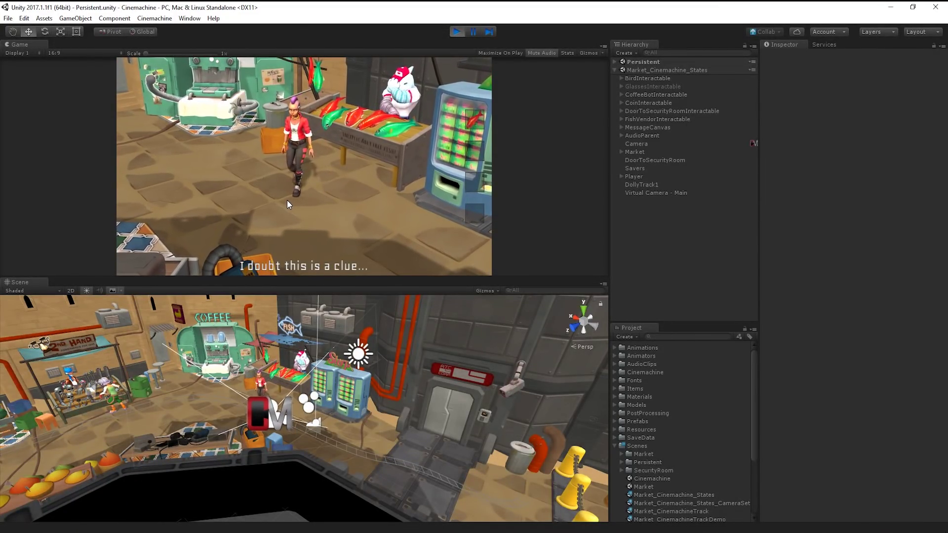
Stop the running game so the character returns to her default pose
{"action": "left_click", "coordinate": [456, 32]}
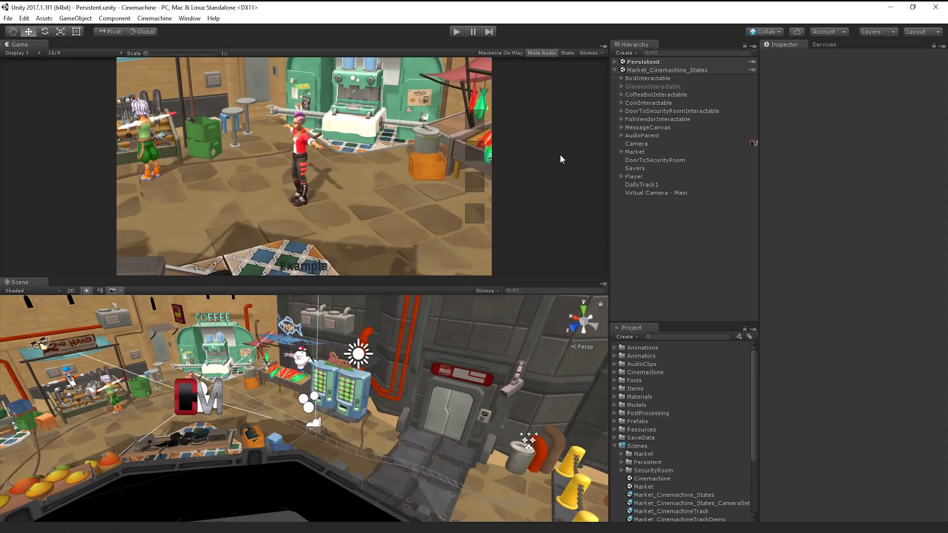
Create CM StateDrivenCamera1 with its child CM vcam1 from the Cinemachine menu
{"action": "left_click", "coordinate": [154, 19]}
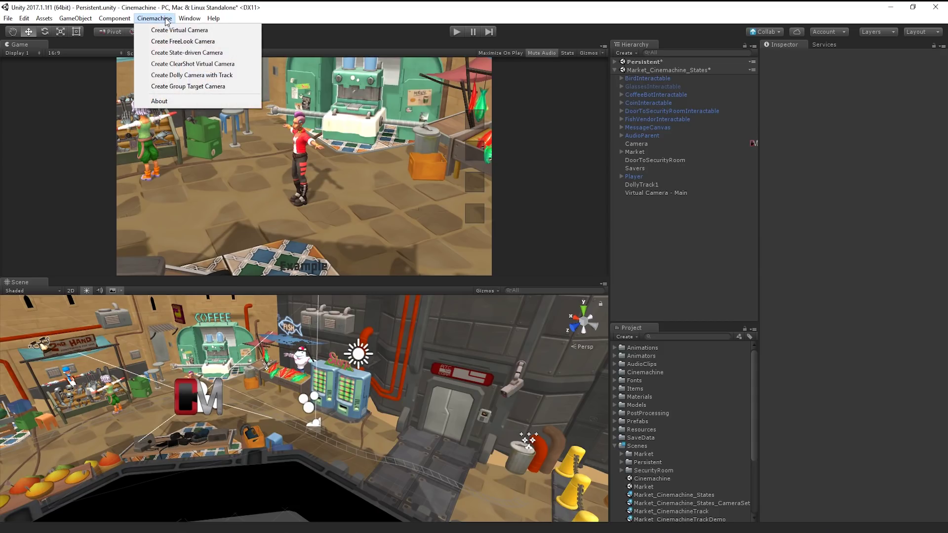
{"action": "left_click", "coordinate": [146, 52]}
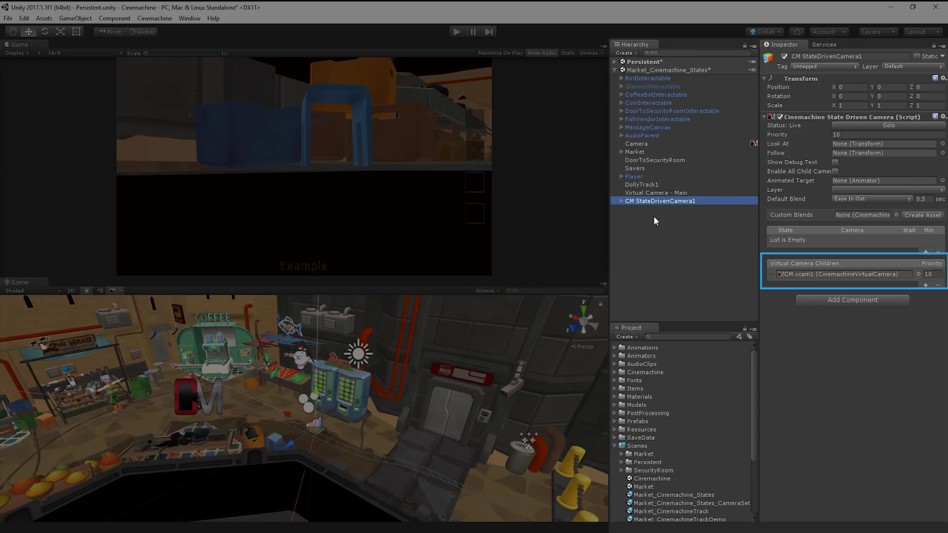
Nest the Main, Idle and Close Up vcams under CM StateDrivenCamera1 and solo Idle
{"action": "left_click", "coordinate": [622, 201]}
{"action": "mouse_move", "coordinate": [643, 209]}
{"action": "left_mouse_down"}
{"action": "mouse_move", "coordinate": [641, 194]}
{"action": "mouse_move", "coordinate": [651, 204]}
{"action": "left_mouse_up"}
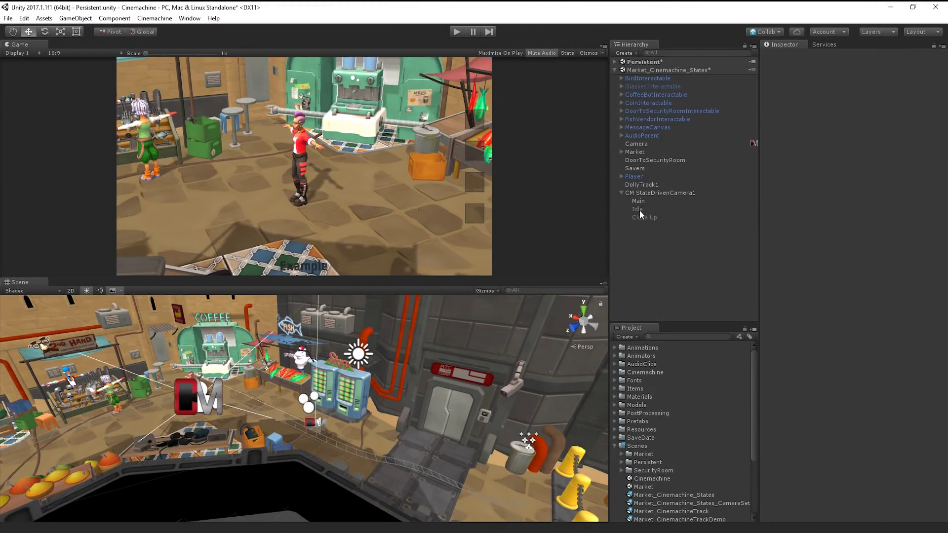
{"action": "left_click", "coordinate": [639, 210]}
{"action": "left_click", "coordinate": [862, 128]}
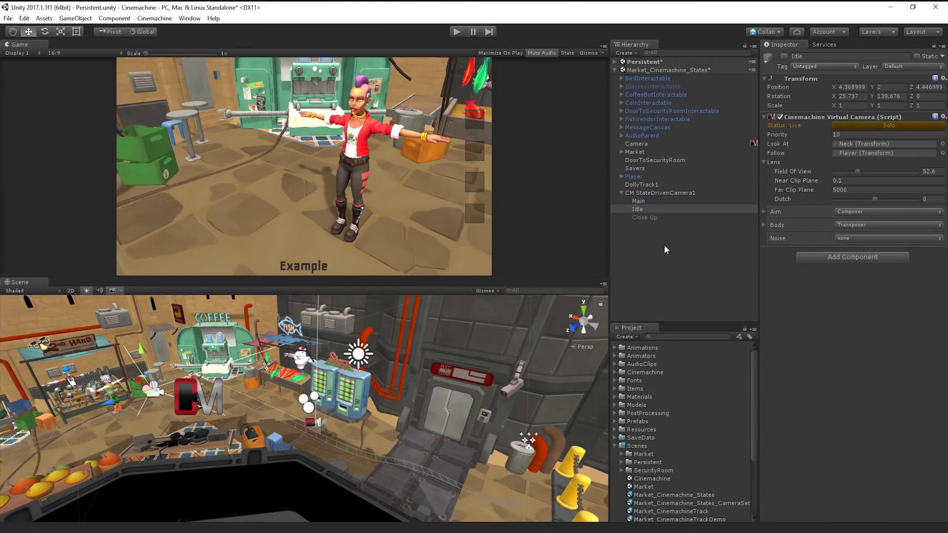
Preview the Close Up shot with Solo, toggle it off, and reselect CM StateDrivenCamera1
{"action": "left_click", "coordinate": [652, 217]}
{"action": "left_click", "coordinate": [855, 126]}
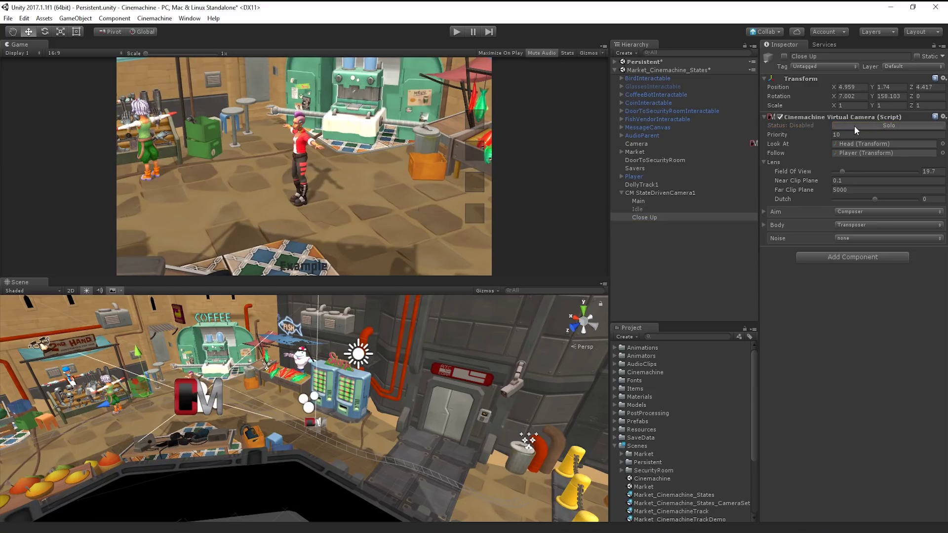
{"action": "left_click", "coordinate": [855, 126]}
{"action": "left_click", "coordinate": [621, 193]}
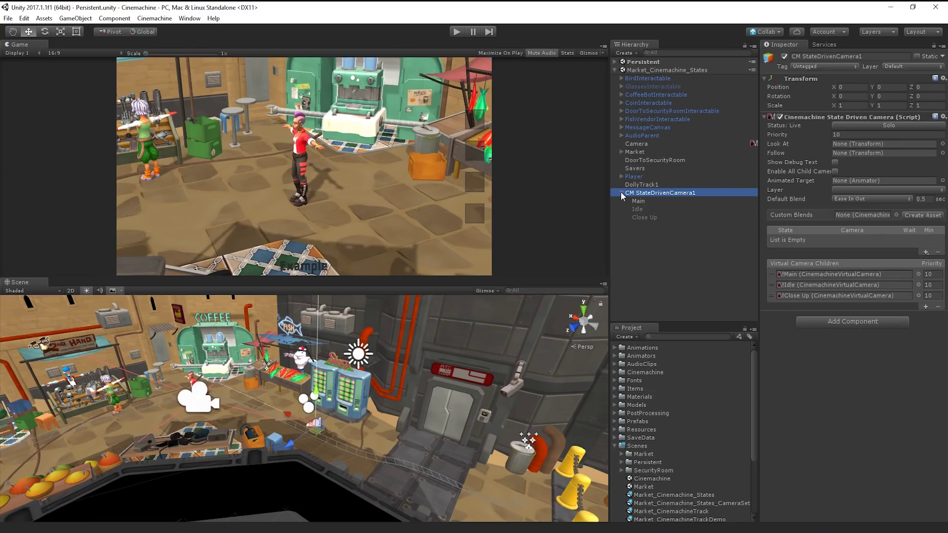
{"action": "left_click", "coordinate": [642, 210]}
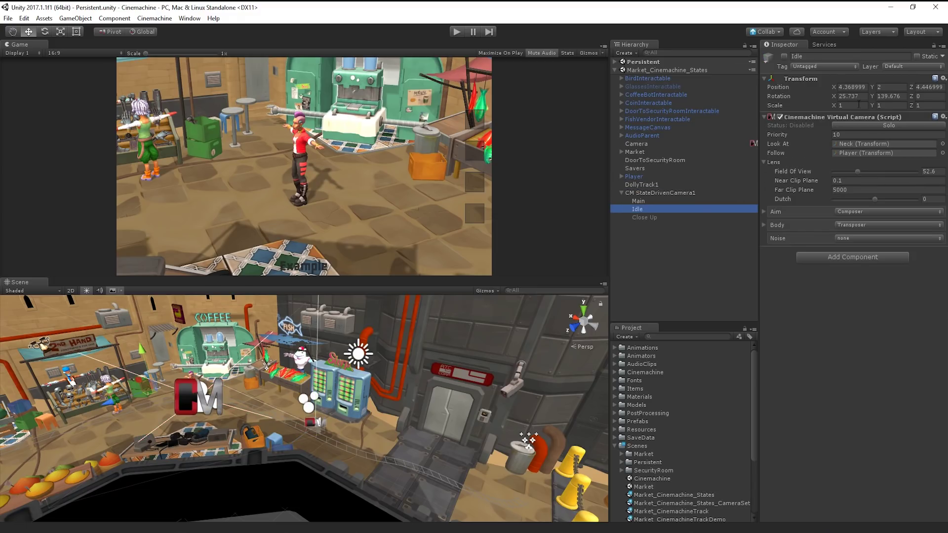
{"action": "left_click", "coordinate": [621, 194]}
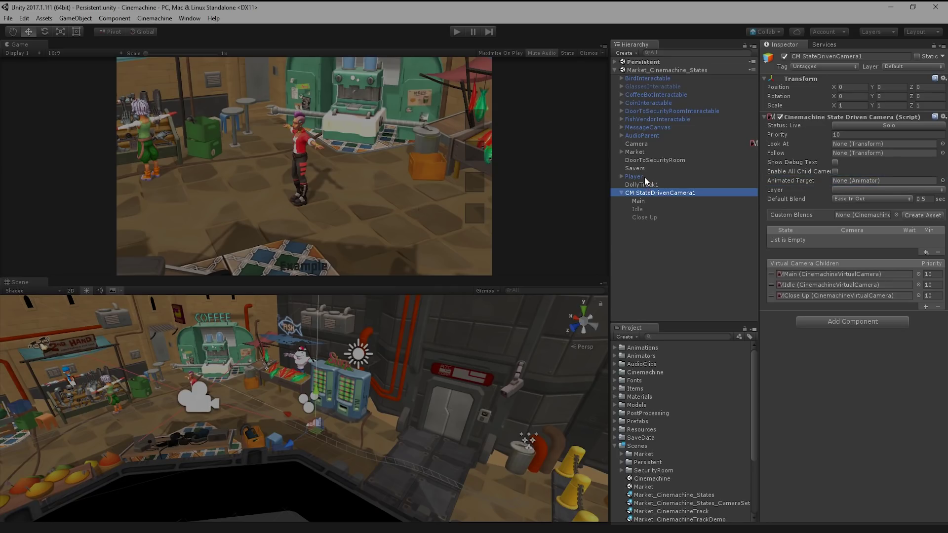
Set Player as the Animated Target and map the Walking state to the Main camera
{"action": "left_click_drag", "start_coordinate": [645, 177], "coordinate": [858, 180]}
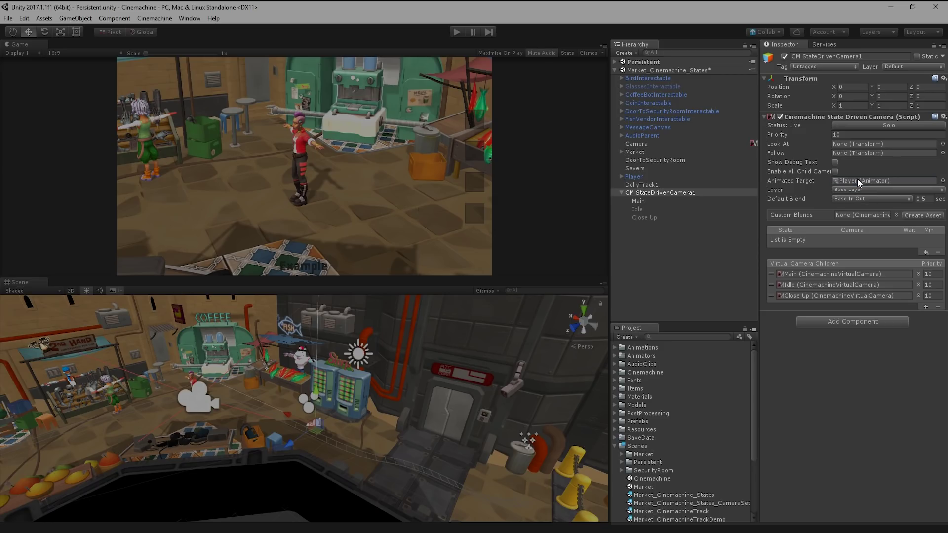
{"action": "left_click", "coordinate": [925, 253]}
{"action": "left_click", "coordinate": [923, 255]}
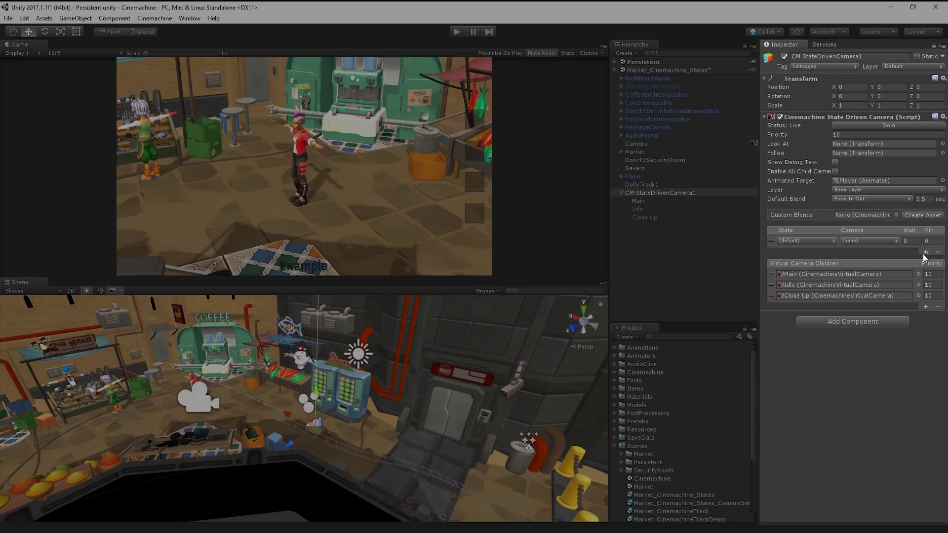
{"action": "left_click", "coordinate": [790, 241]}
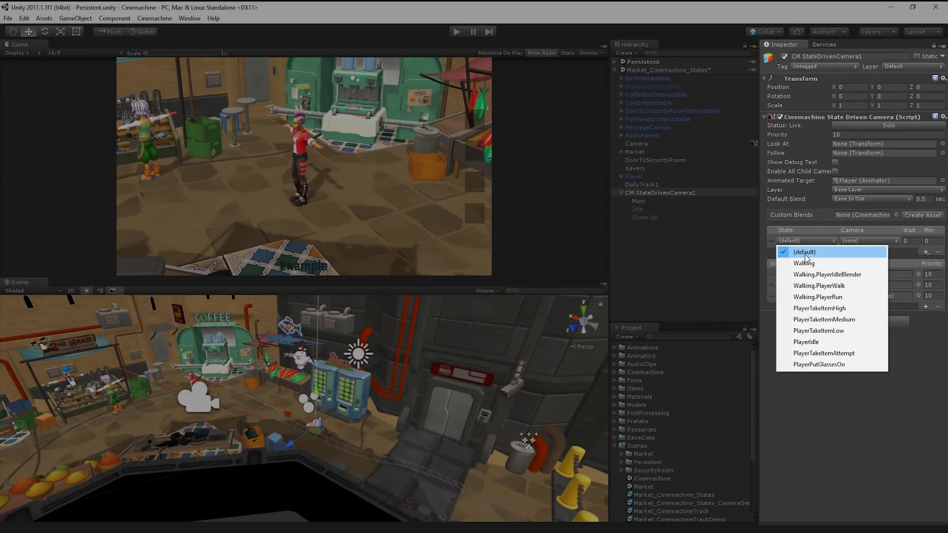
{"action": "left_click", "coordinate": [805, 264]}
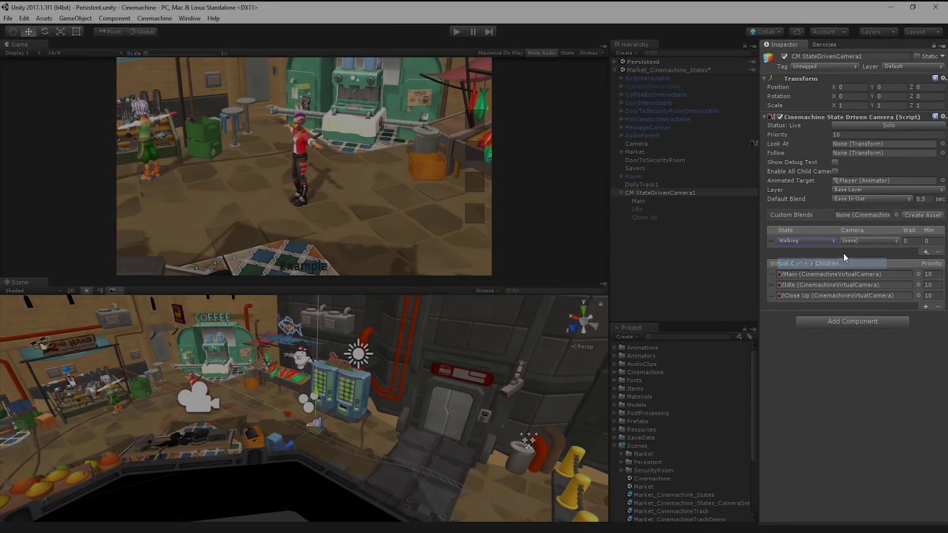
{"action": "left_click", "coordinate": [855, 241]}
{"action": "left_click", "coordinate": [872, 263]}
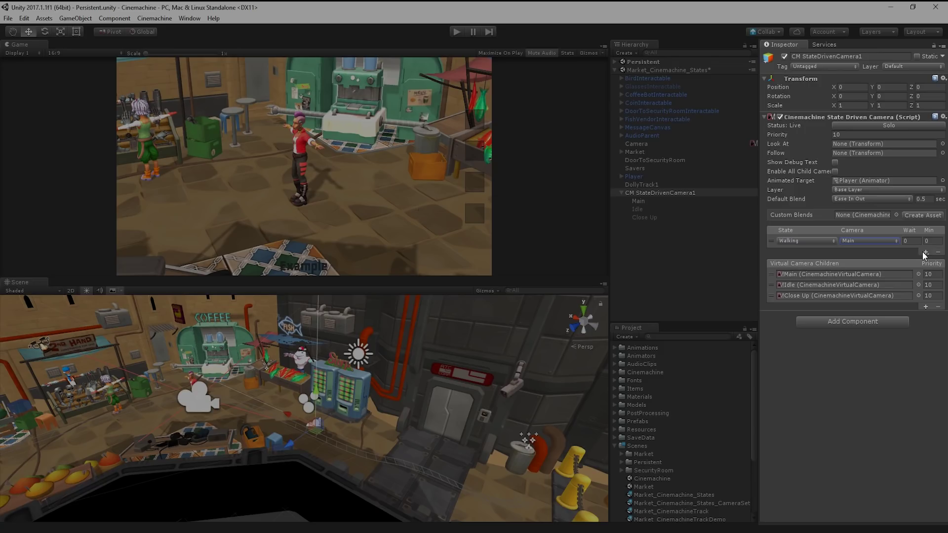
Add a state row mapping PlayerIdle to the Idle camera
{"action": "left_click", "coordinate": [926, 253]}
{"action": "left_click", "coordinate": [914, 256]}
{"action": "left_click", "coordinate": [805, 252]}
{"action": "left_click", "coordinate": [822, 342]}
{"action": "left_click", "coordinate": [870, 251]}
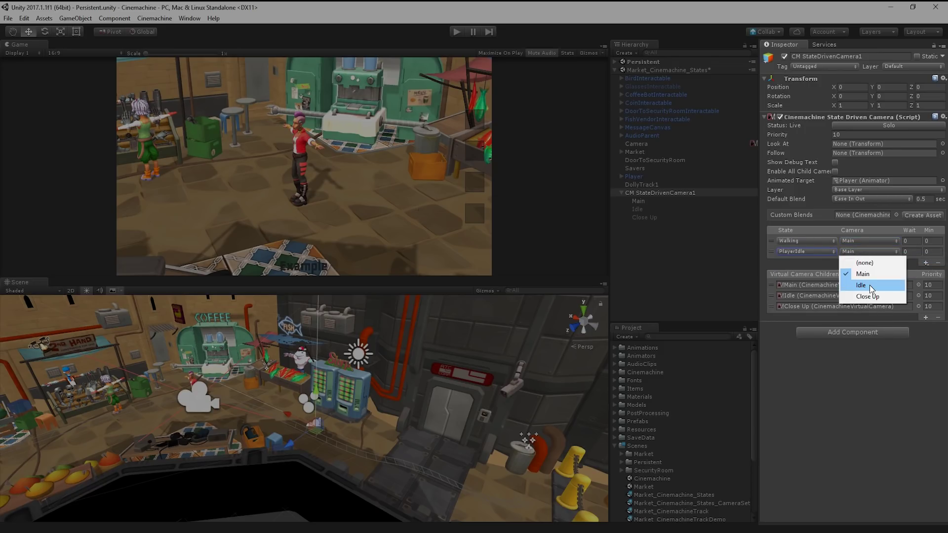
{"action": "left_click", "coordinate": [869, 285]}
Add a state row mapping PlayerTakeItemHigh to the Close Up camera
{"action": "left_click", "coordinate": [926, 263]}
{"action": "left_click", "coordinate": [913, 267]}
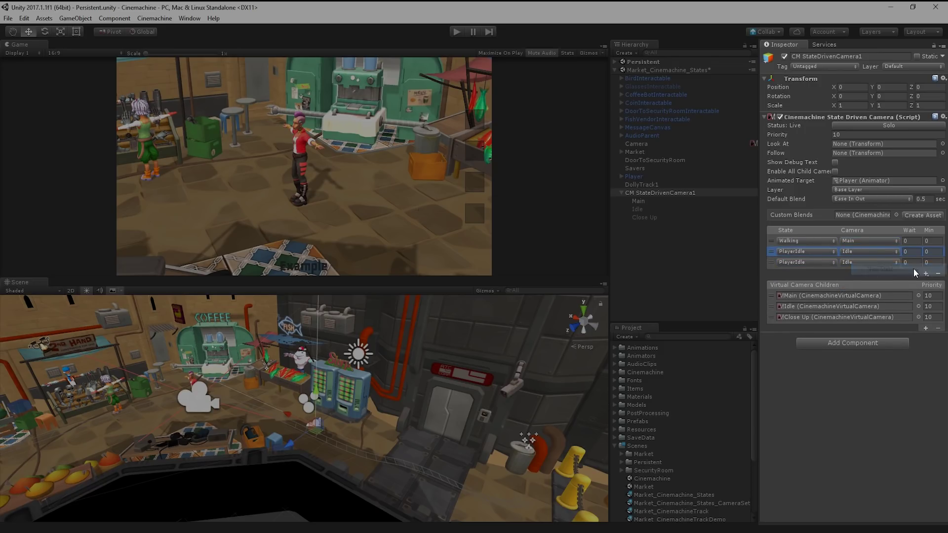
{"action": "left_click", "coordinate": [805, 263]}
{"action": "left_click", "coordinate": [815, 338]}
{"action": "left_click", "coordinate": [869, 263]}
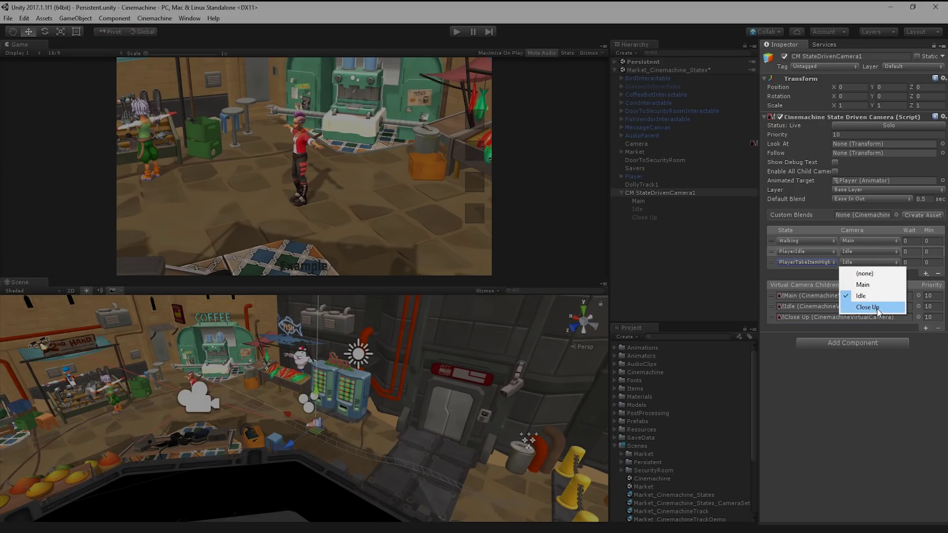
{"action": "left_click", "coordinate": [878, 313]}
Add Close Up rows for the PlayerTakeItemMedium and PlayerTakeItemLow states
{"action": "left_click", "coordinate": [926, 273]}
{"action": "left_click", "coordinate": [895, 280]}
{"action": "left_click", "coordinate": [806, 274]}
{"action": "left_click", "coordinate": [810, 352]}
{"action": "left_click", "coordinate": [926, 285]}
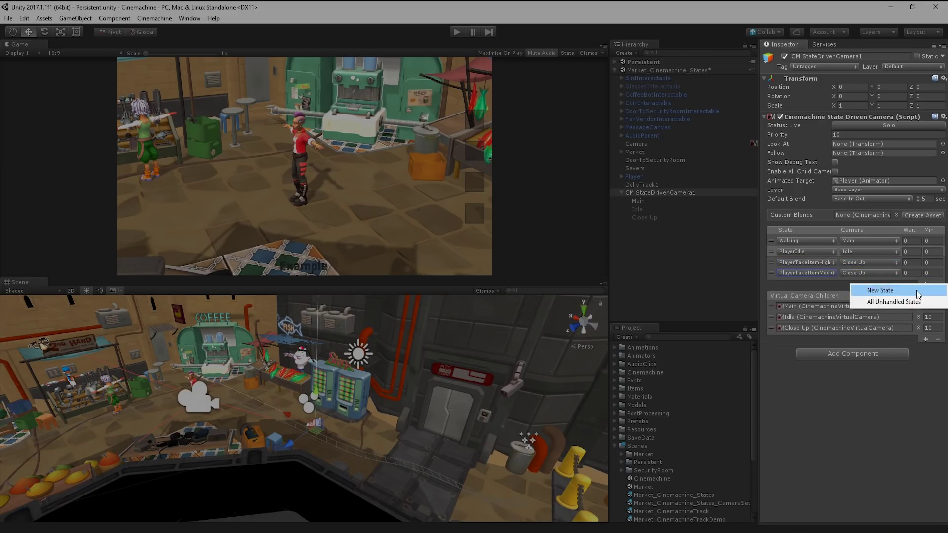
{"action": "left_click", "coordinate": [896, 291]}
{"action": "left_click", "coordinate": [805, 284]}
{"action": "left_click", "coordinate": [820, 364]}
Add Close Up rows for PlayerTakeItemAttempt and PlayerPutGlassesOn, then run the scene to test
{"action": "left_click", "coordinate": [926, 295]}
{"action": "left_click", "coordinate": [896, 302]}
{"action": "left_click", "coordinate": [810, 294]}
{"action": "left_click", "coordinate": [818, 408]}
{"action": "left_click", "coordinate": [926, 306]}
{"action": "left_click", "coordinate": [805, 305]}
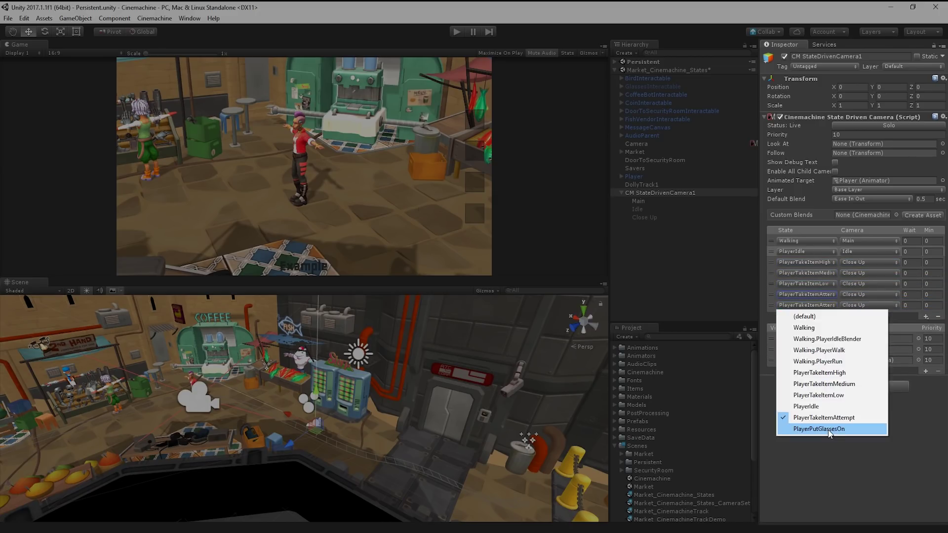
{"action": "left_click", "coordinate": [828, 429]}
{"action": "left_click", "coordinate": [457, 34]}
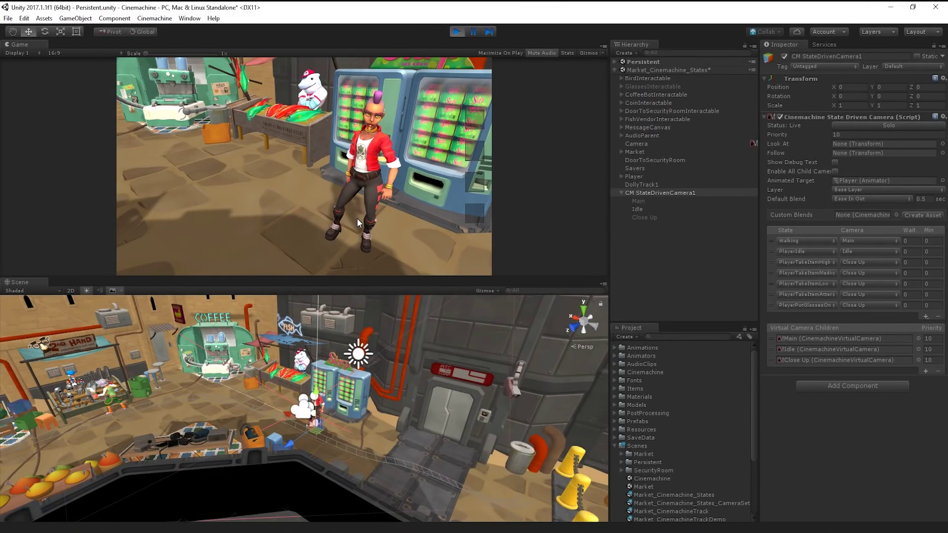
Stop play, set the PlayerIdle row's Wait to 5, then replay and walk toward the vending machines
{"action": "key", "text": "ctrl+p"}
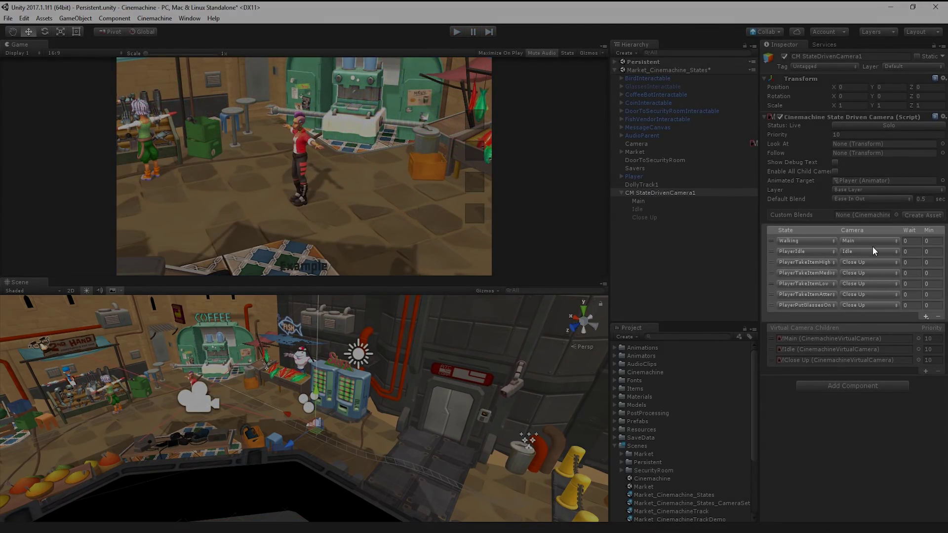
{"action": "left_click", "coordinate": [913, 252]}
{"action": "type", "text": "5"}
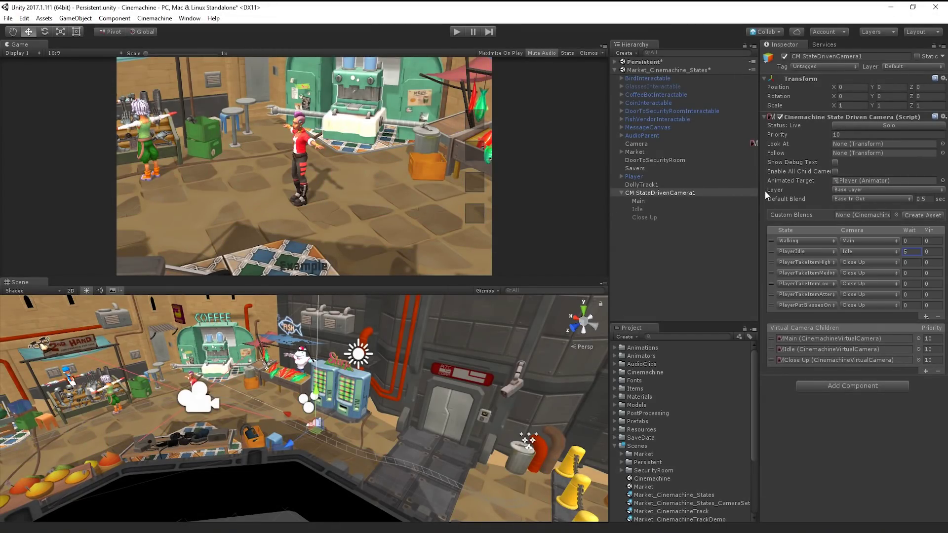
{"action": "left_click", "coordinate": [456, 30]}
{"action": "left_click", "coordinate": [227, 192]}
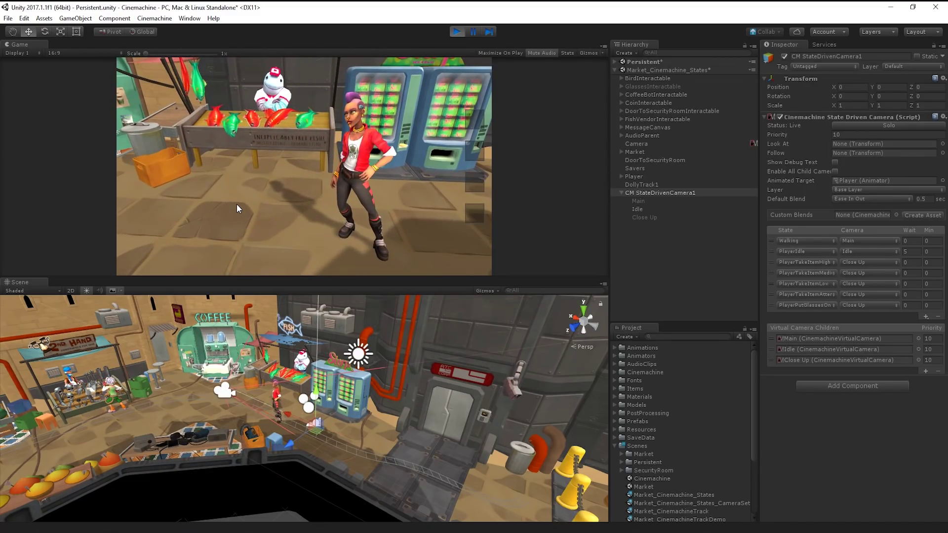
Stop the running game, returning the view to a wide market shot
{"action": "left_click", "coordinate": [457, 32]}
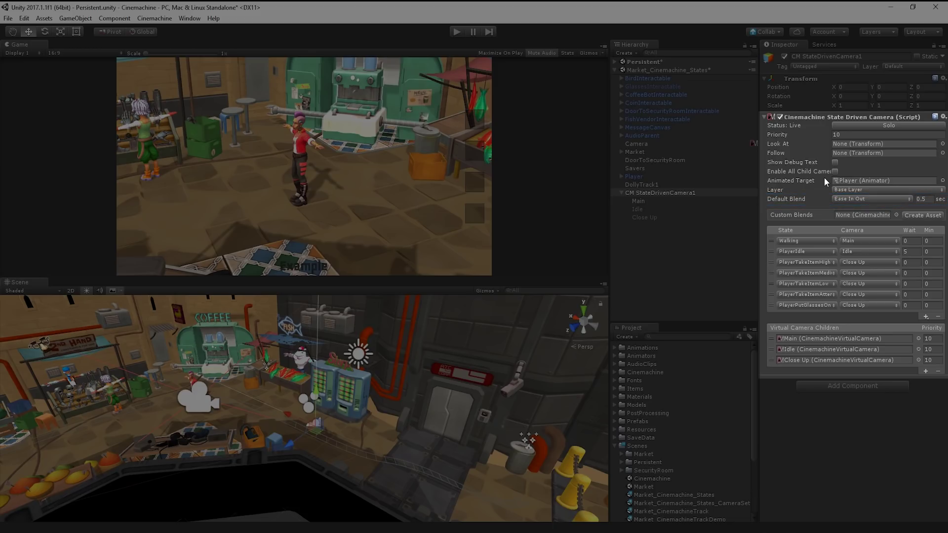
Set Default Blend to Cut, play and walk the player left, then stop play mode
{"action": "left_click", "coordinate": [854, 200]}
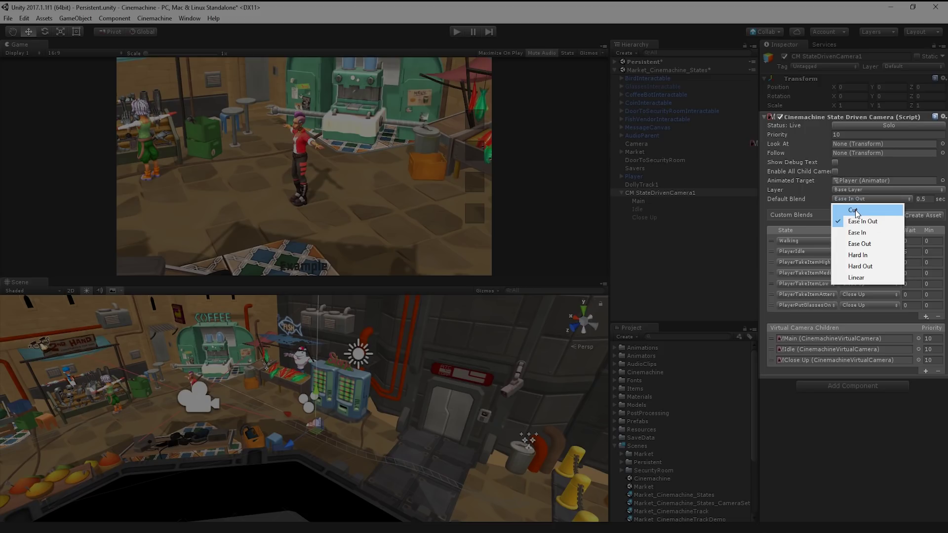
{"action": "left_click", "coordinate": [855, 209]}
{"action": "left_click", "coordinate": [457, 32]}
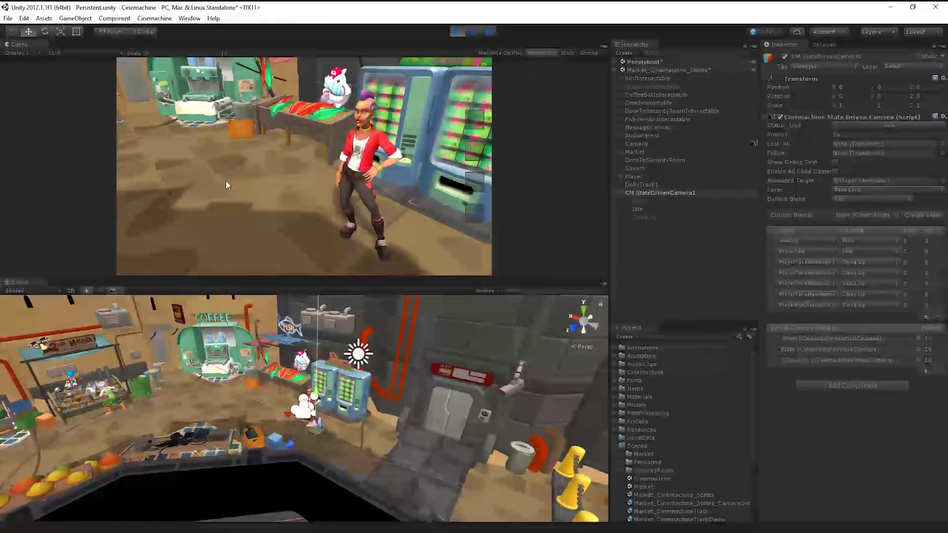
{"action": "left_click", "coordinate": [169, 198]}
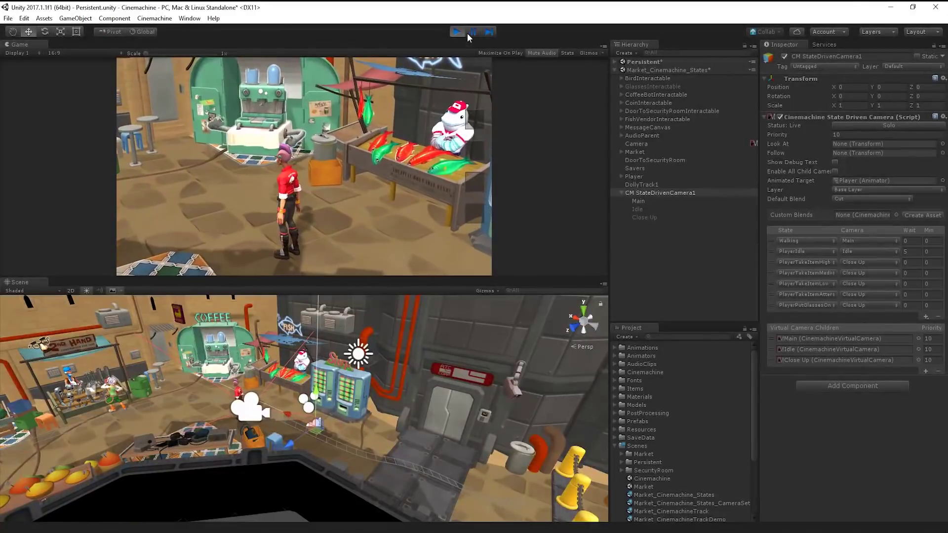
{"action": "left_click", "coordinate": [461, 32]}
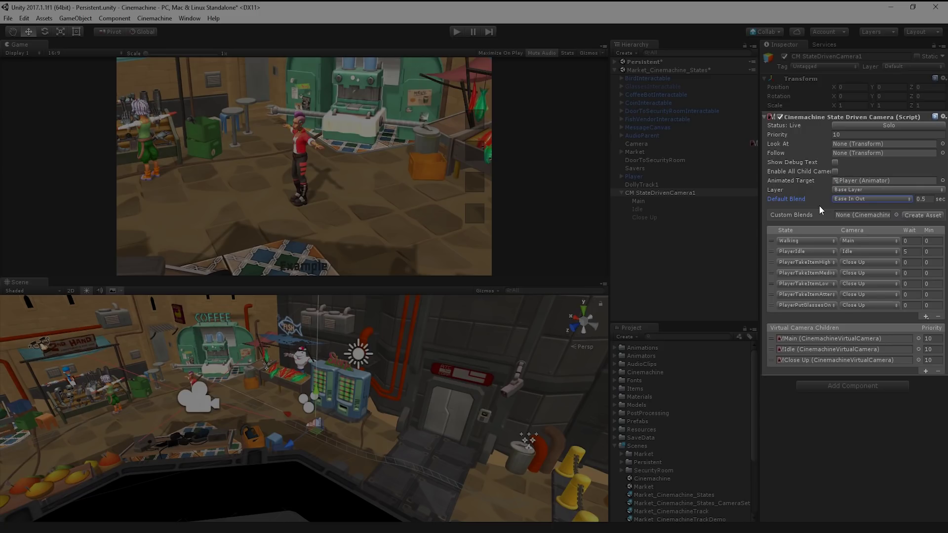
Create the custom Blends asset with rows Main→Idle, Idle→Main and Any Camera→Close Up
{"action": "left_click", "coordinate": [916, 215]}
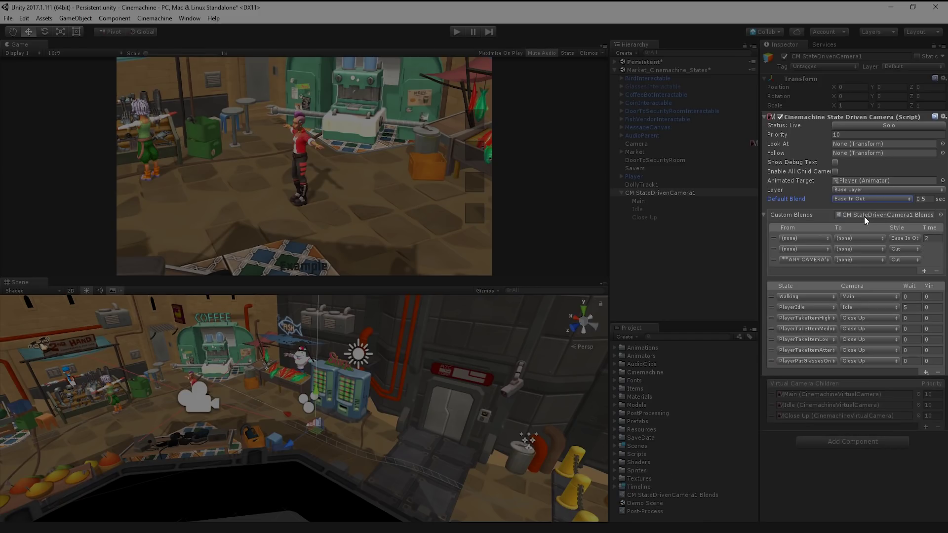
{"action": "left_click", "coordinate": [805, 238]}
{"action": "left_click", "coordinate": [831, 272]}
{"action": "left_click", "coordinate": [858, 239]}
{"action": "left_click", "coordinate": [873, 283]}
{"action": "left_click", "coordinate": [813, 249]}
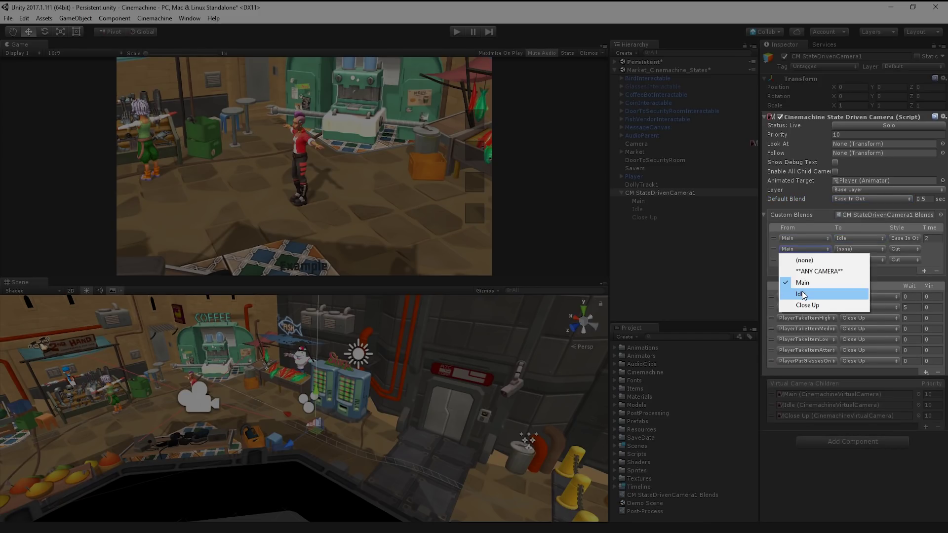
{"action": "left_click", "coordinate": [810, 294]}
{"action": "left_click", "coordinate": [860, 249]}
{"action": "left_click", "coordinate": [860, 283]}
{"action": "left_click", "coordinate": [859, 260]}
{"action": "left_click", "coordinate": [862, 316]}
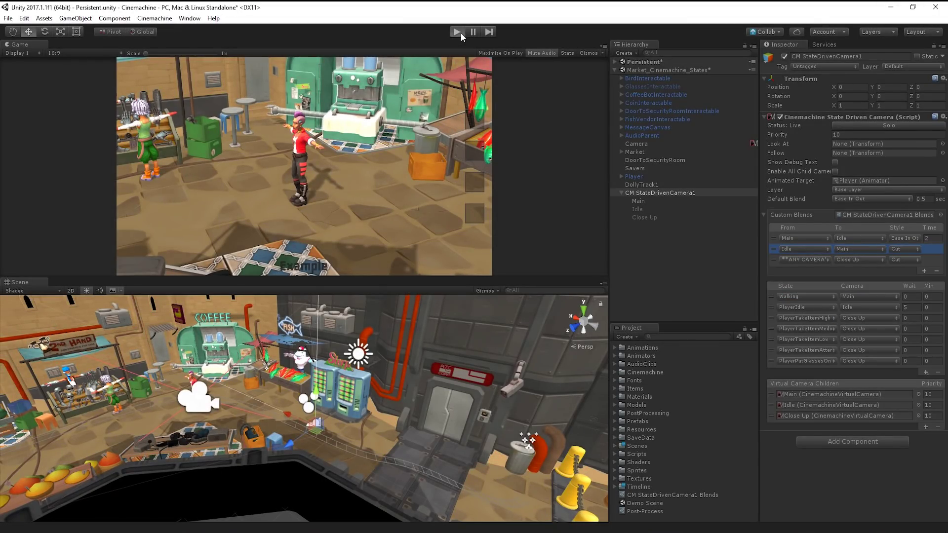
Play the scene, walk to the left counter, take an item, visit the glasses and walk away
{"action": "left_click", "coordinate": [458, 32]}
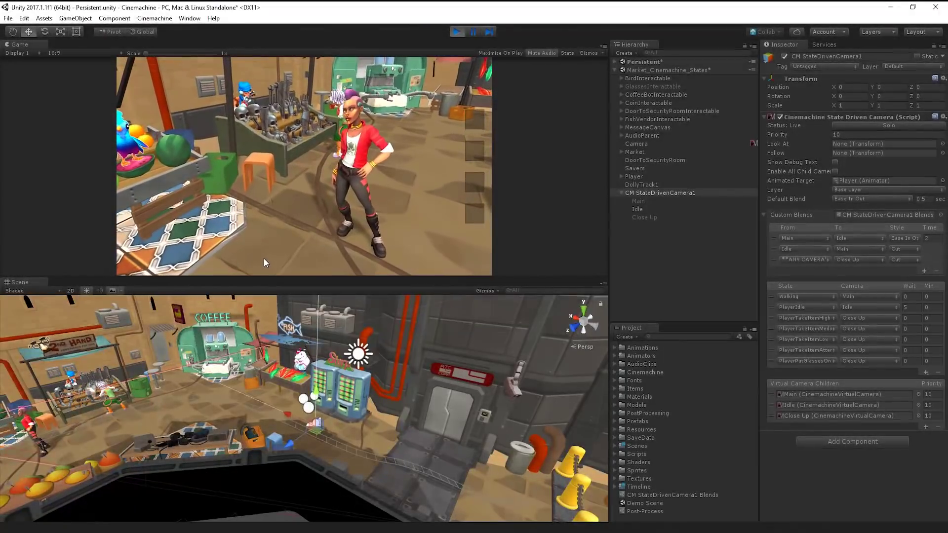
{"action": "left_click", "coordinate": [264, 257]}
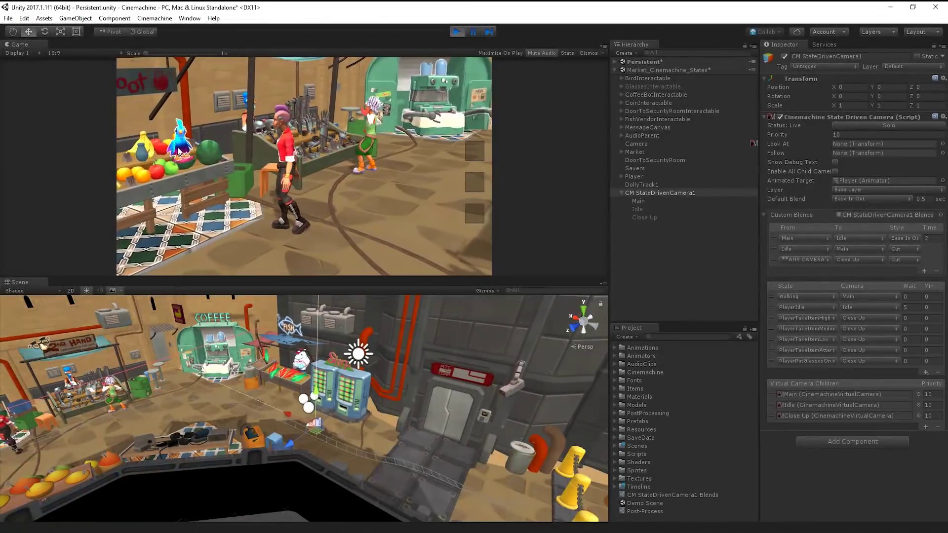
{"action": "left_click", "coordinate": [184, 146]}
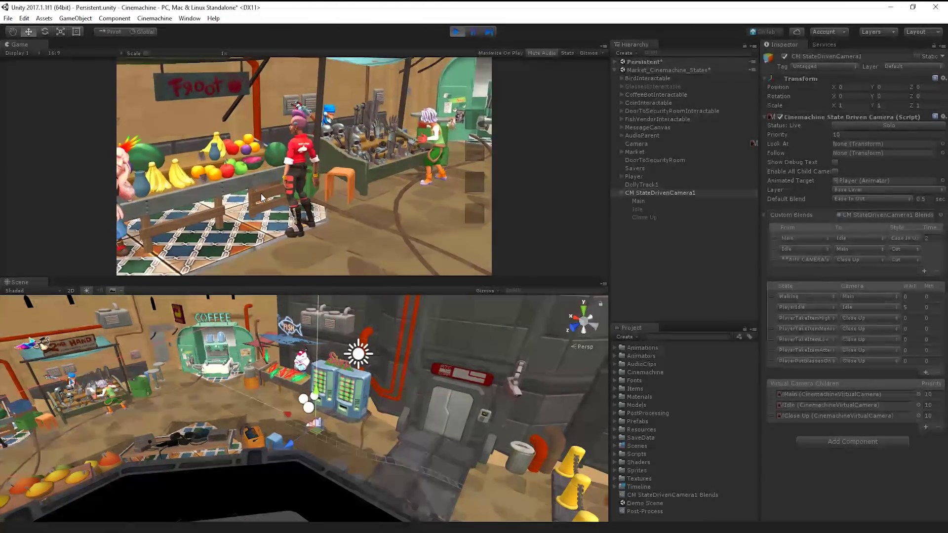
{"action": "left_click", "coordinate": [455, 193]}
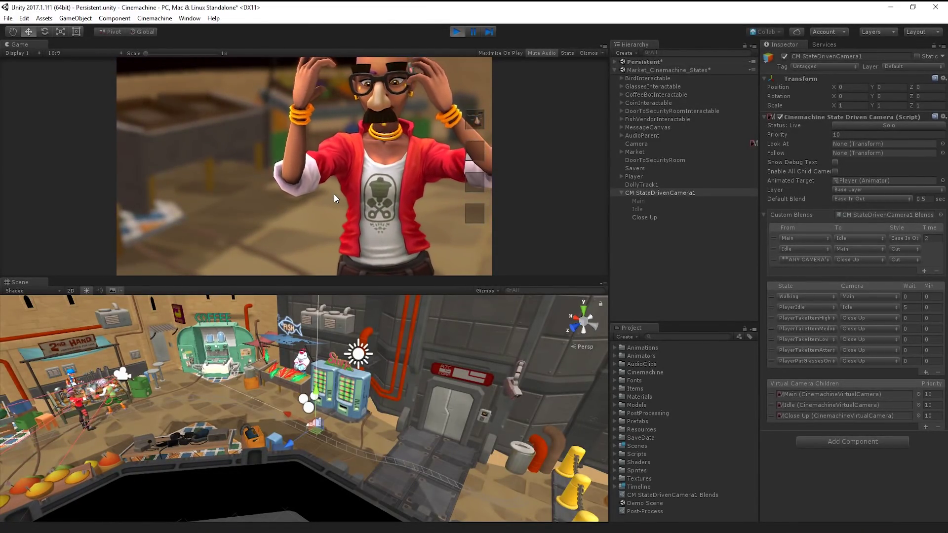
{"action": "left_click", "coordinate": [334, 198]}
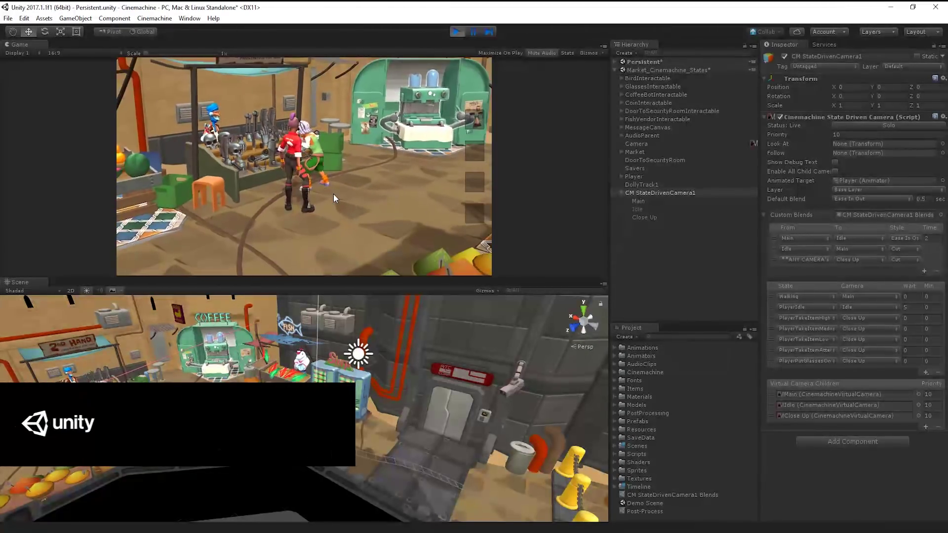
{"action": "left_click", "coordinate": [404, 185]}
{"action": "left_click", "coordinate": [346, 229]}
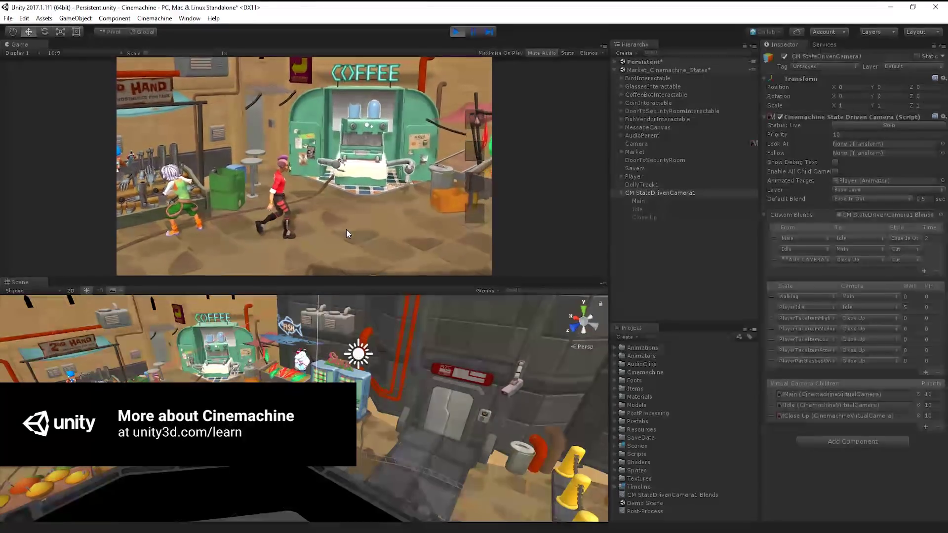
{"action": "left_click", "coordinate": [313, 255]}
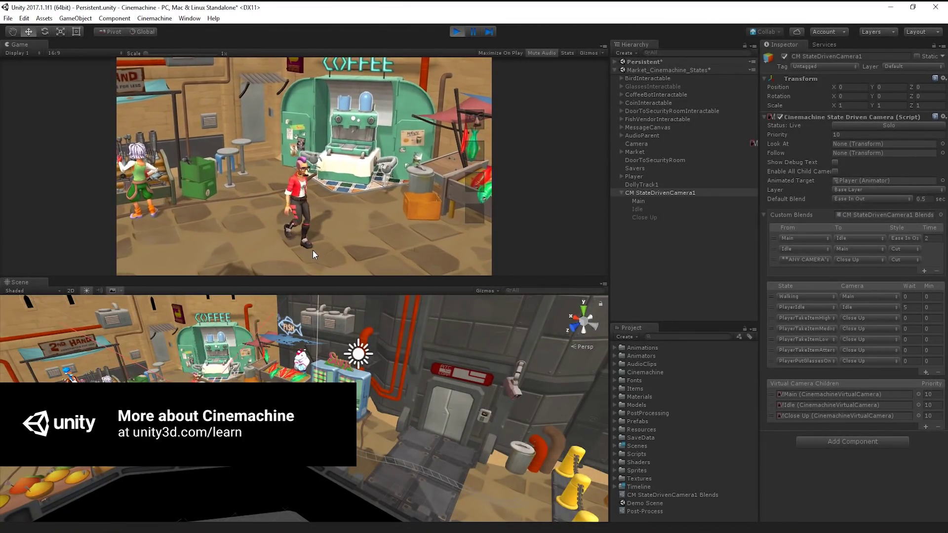